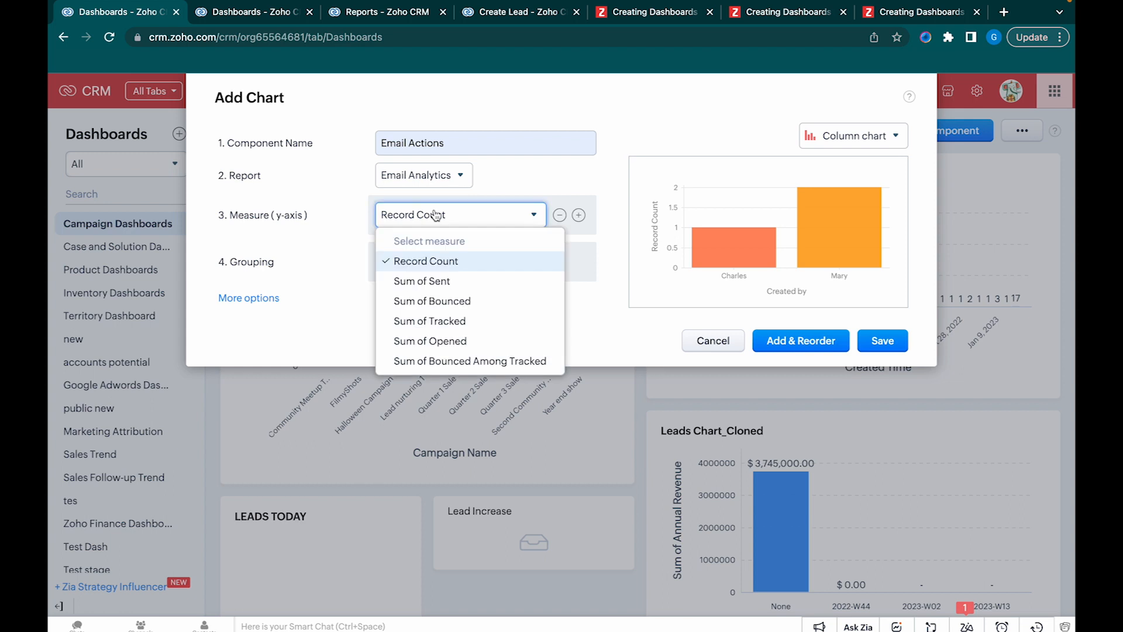
Group the Email Actions column chart by Date, check its additional options and chart types, and save it to the dashboard.
{"action": "left_click", "coordinate": [455, 264]}
{"action": "left_click", "coordinate": [455, 267]}
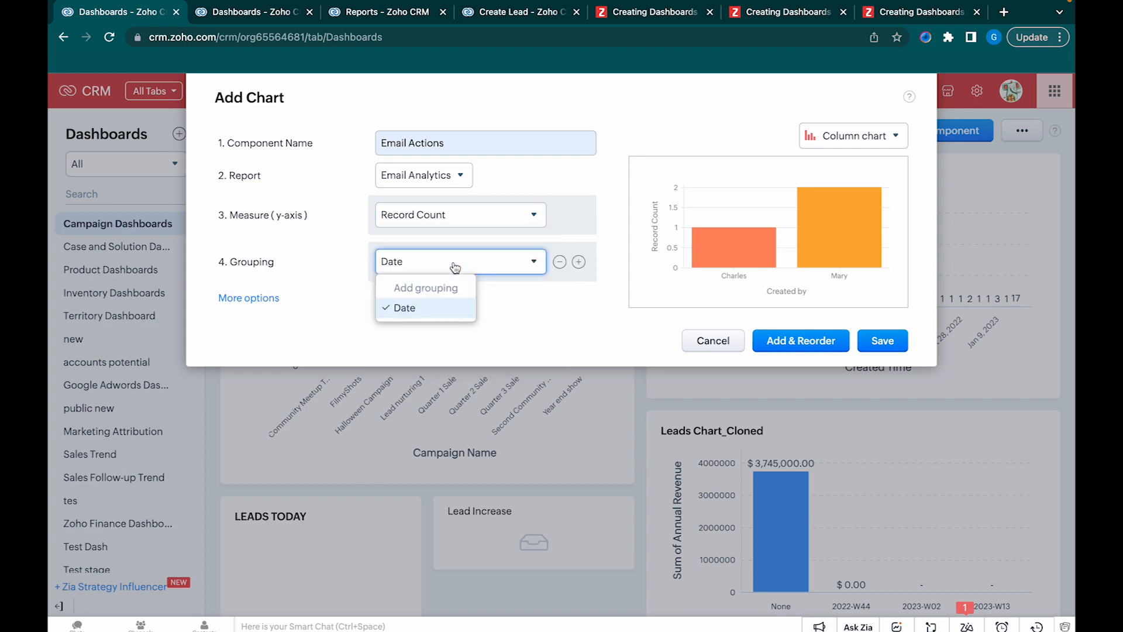
{"action": "left_click", "coordinate": [423, 310]}
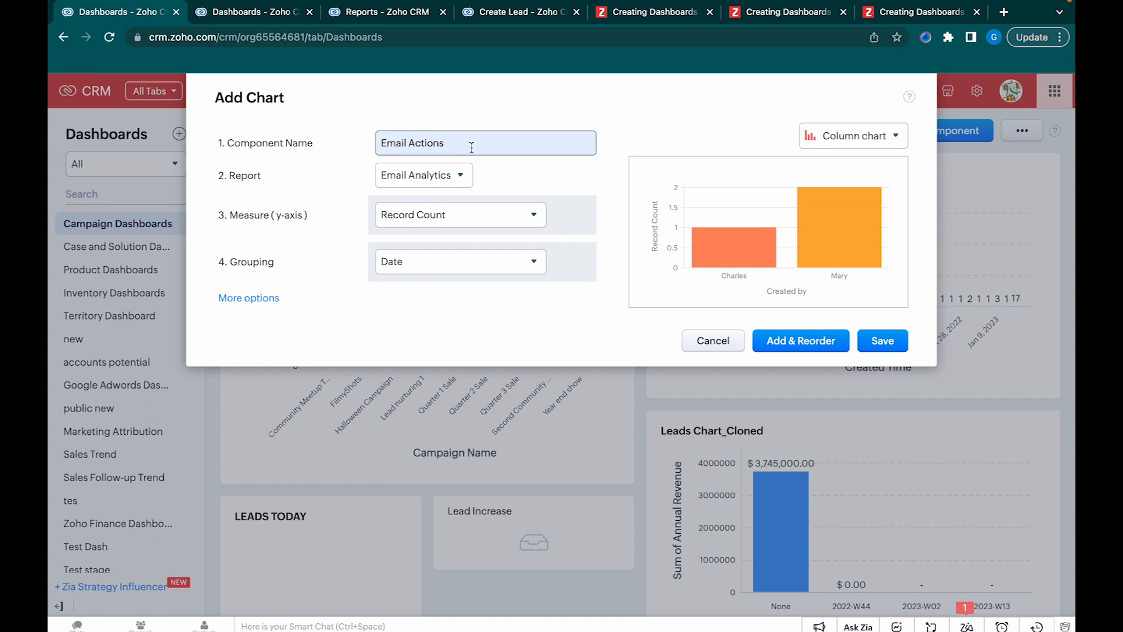
{"action": "left_click", "coordinate": [265, 299]}
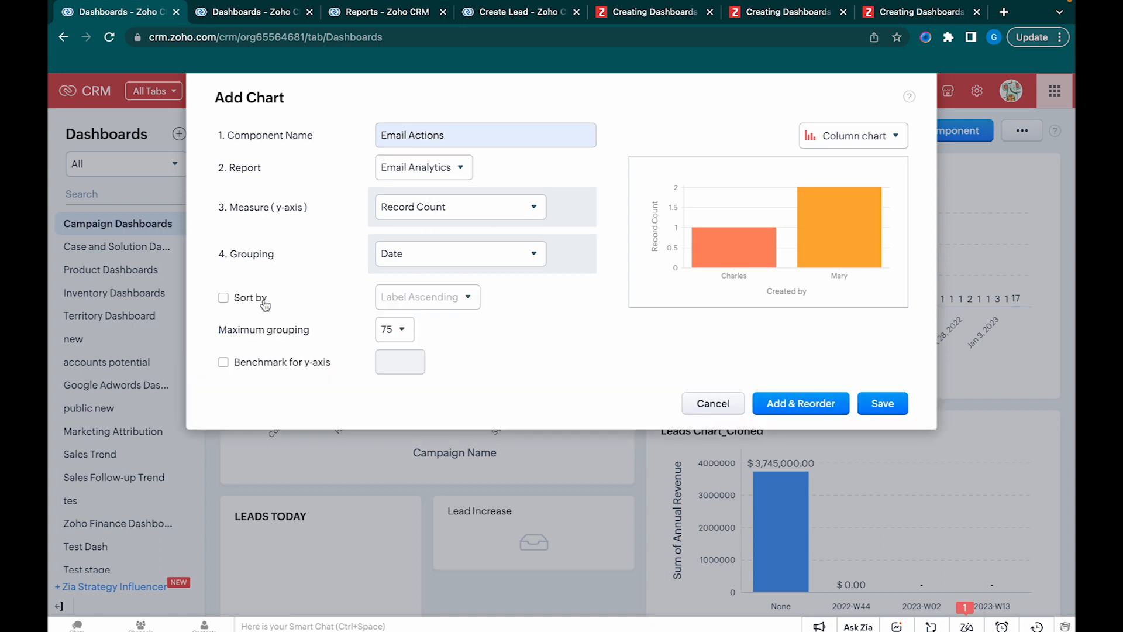
{"action": "left_click", "coordinate": [858, 139]}
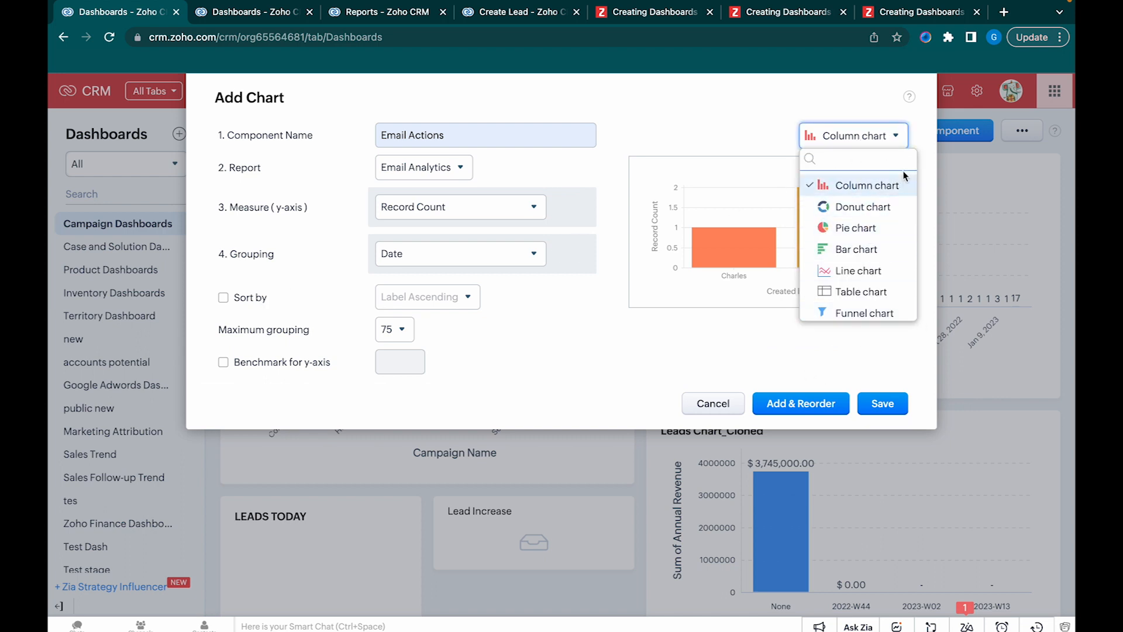
{"action": "left_click", "coordinate": [504, 361]}
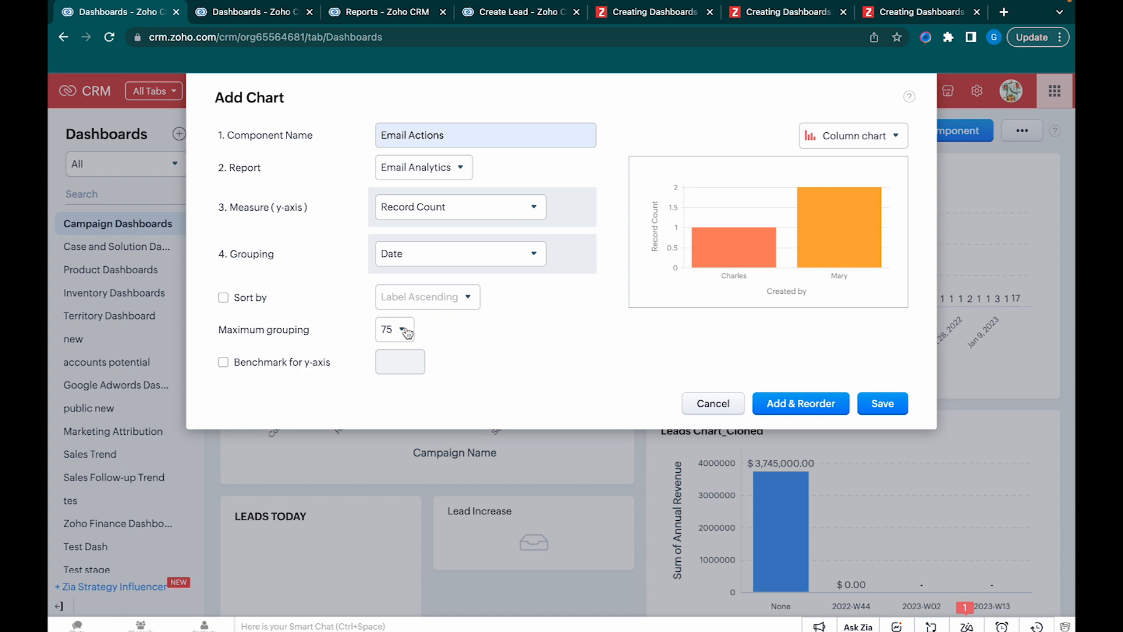
{"action": "left_click", "coordinate": [883, 405]}
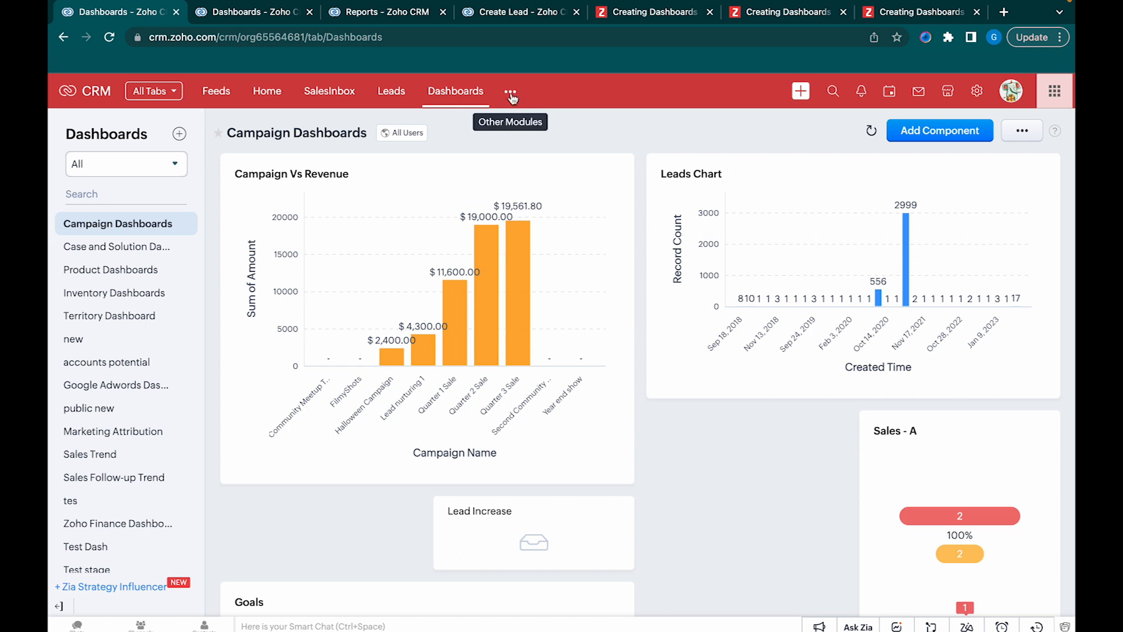
{"action": "left_click", "coordinate": [917, 132]}
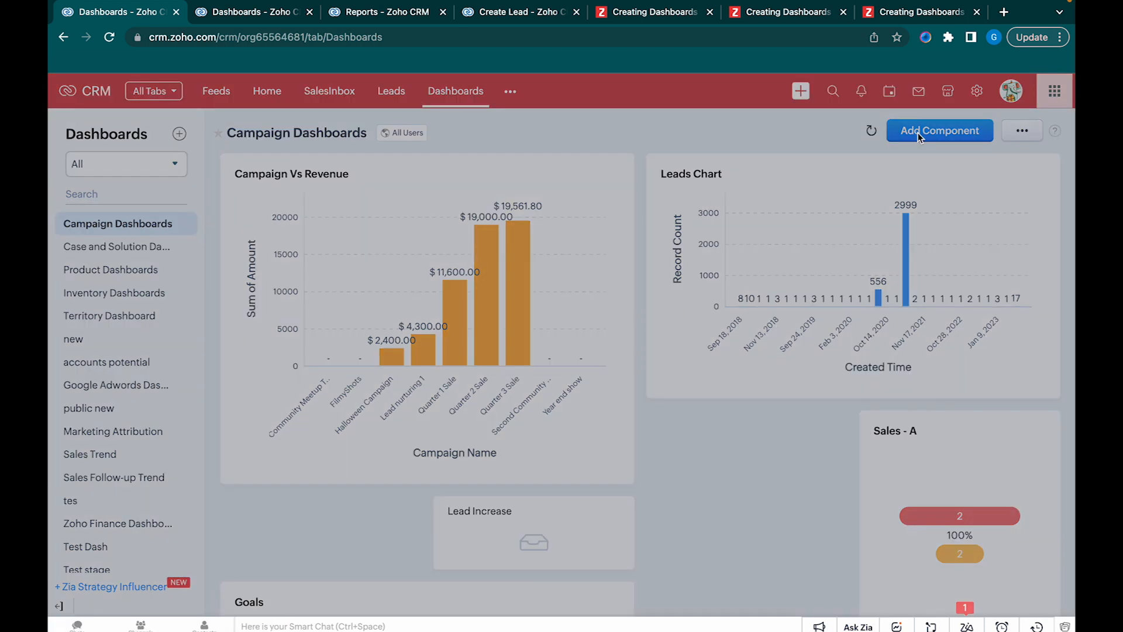
{"action": "left_click", "coordinate": [475, 137]}
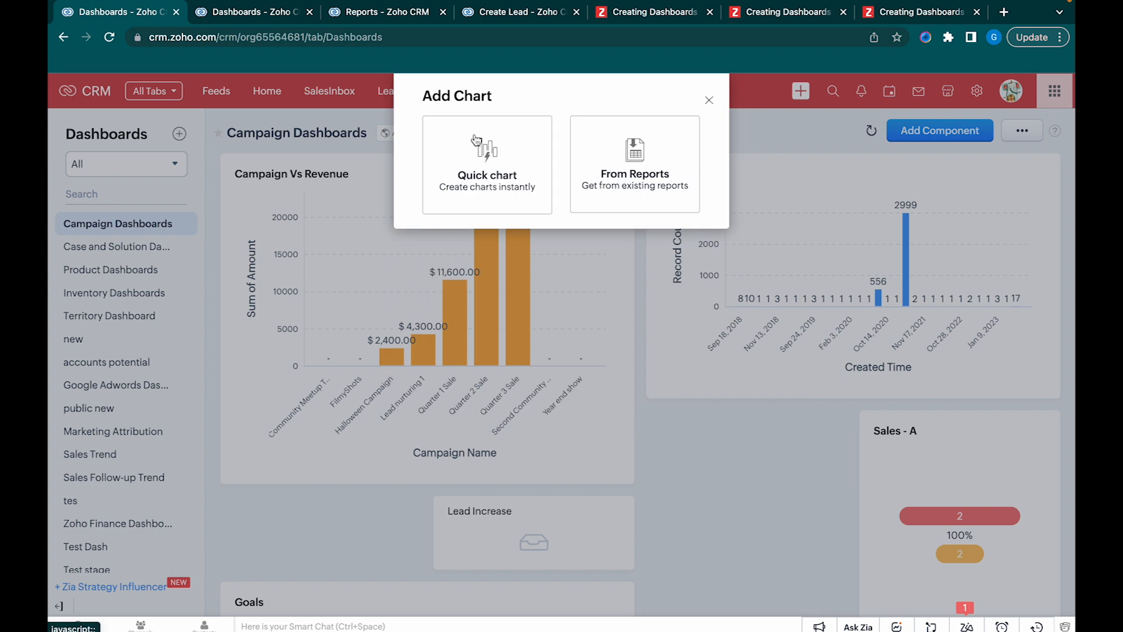
{"action": "left_click", "coordinate": [499, 162]}
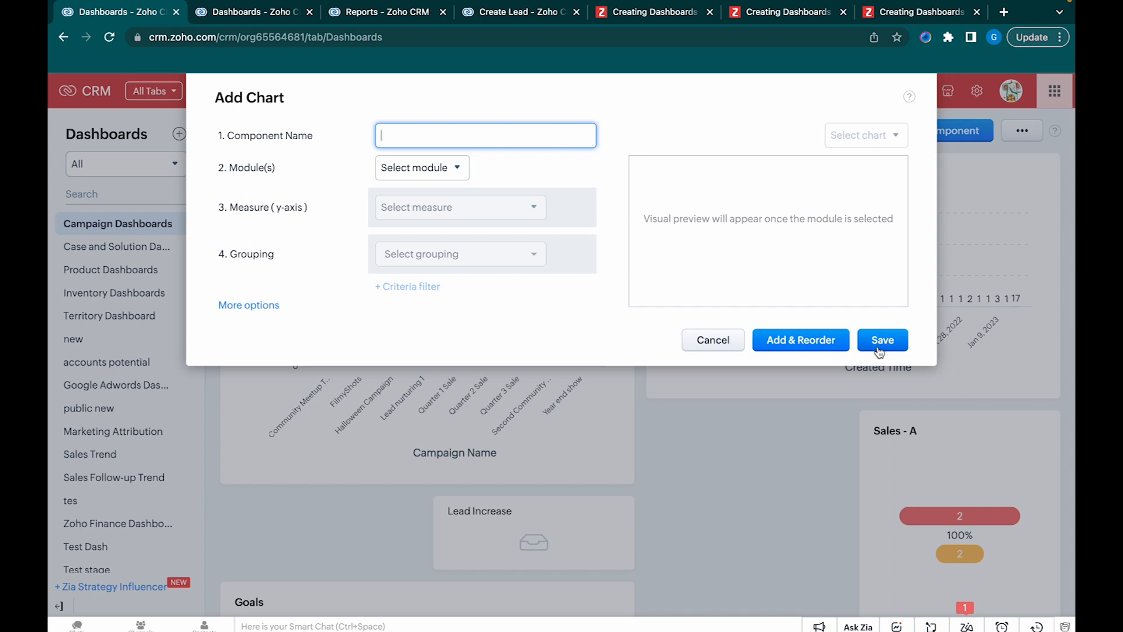
{"action": "left_click", "coordinate": [714, 345]}
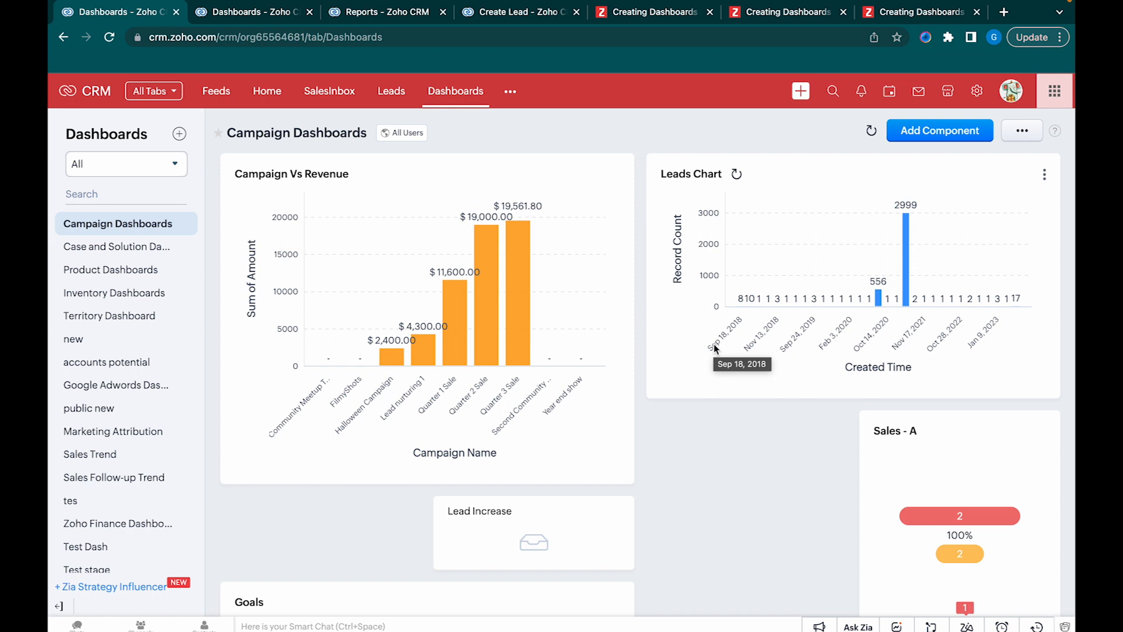
Start a new quick chart component named "Leads Table" based on the Leads module.
{"action": "left_click", "coordinate": [935, 136]}
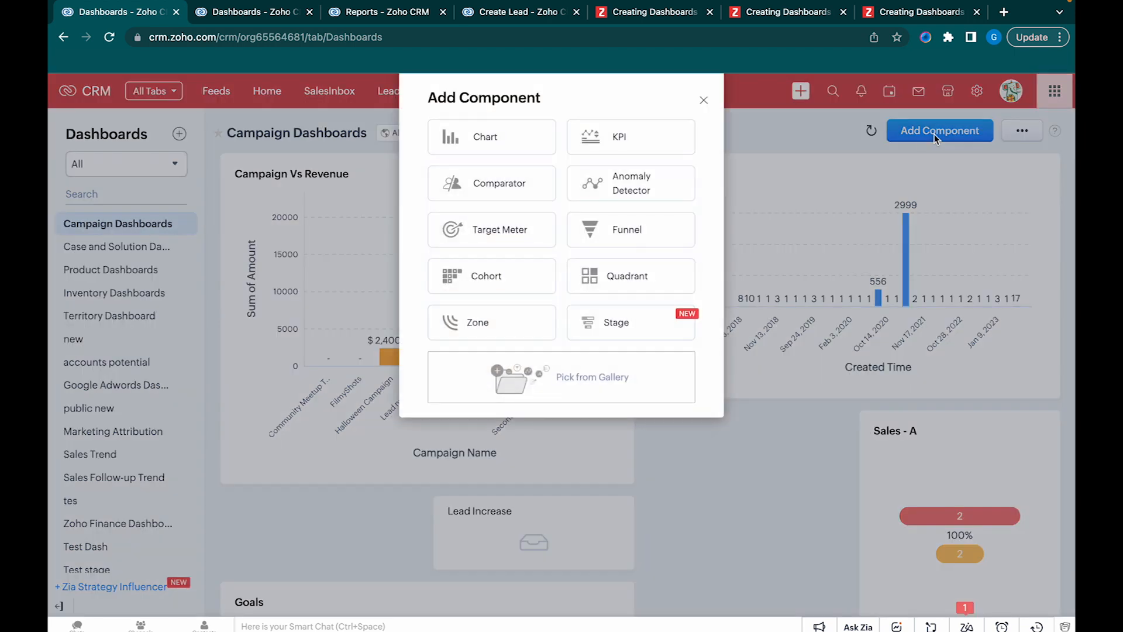
{"action": "left_click", "coordinate": [485, 138]}
{"action": "left_click", "coordinate": [488, 187]}
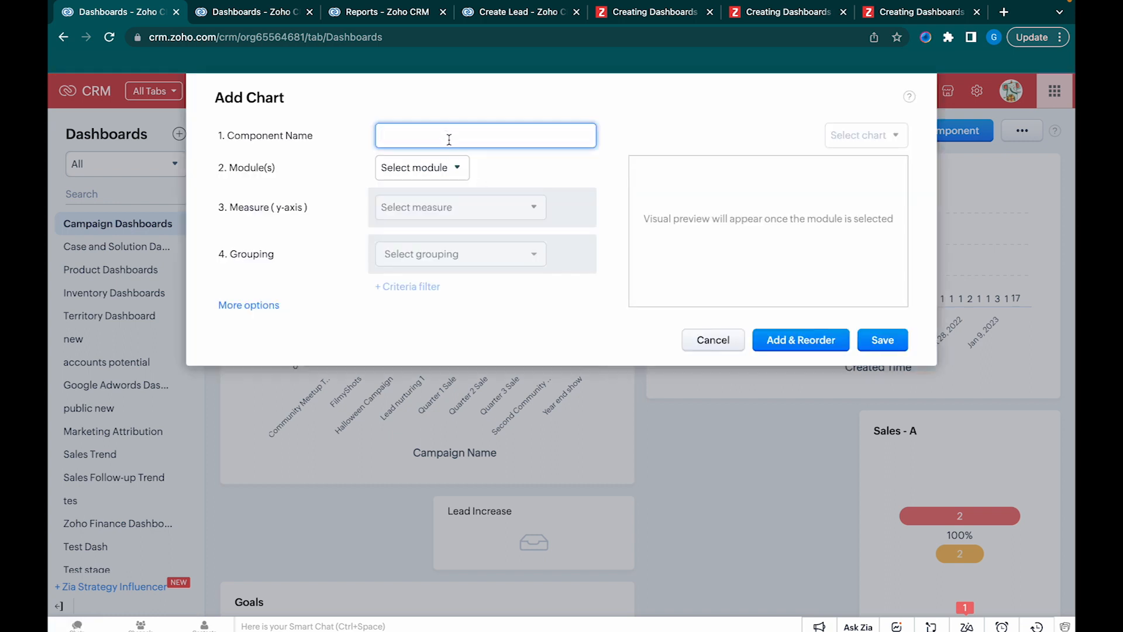
{"action": "type", "text": "Leads"}
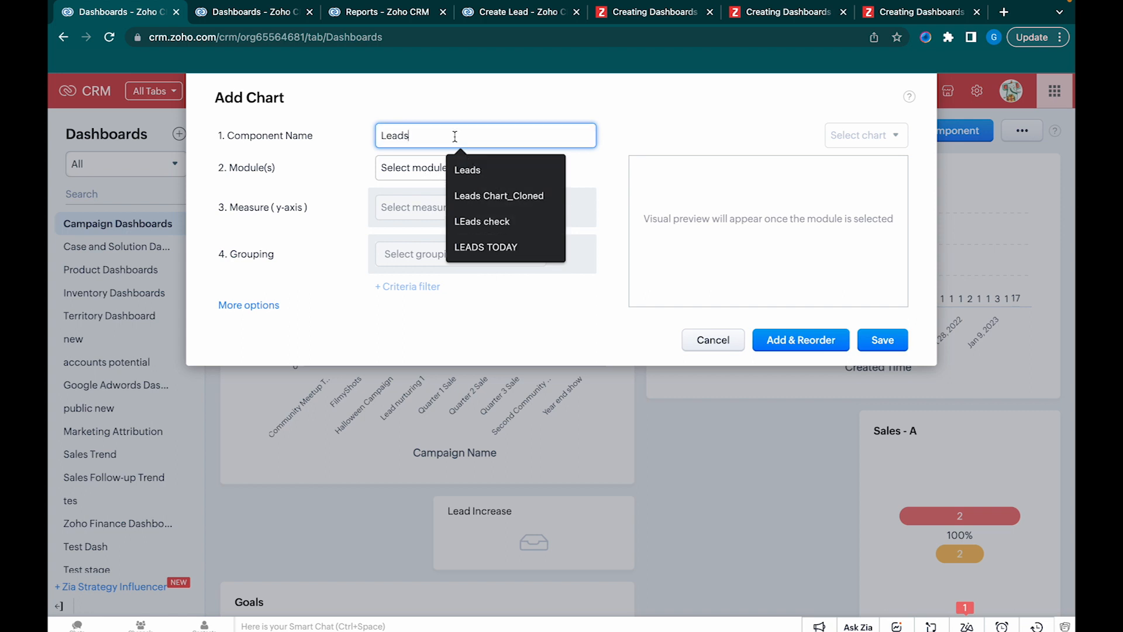
{"action": "type", "text": " T"}
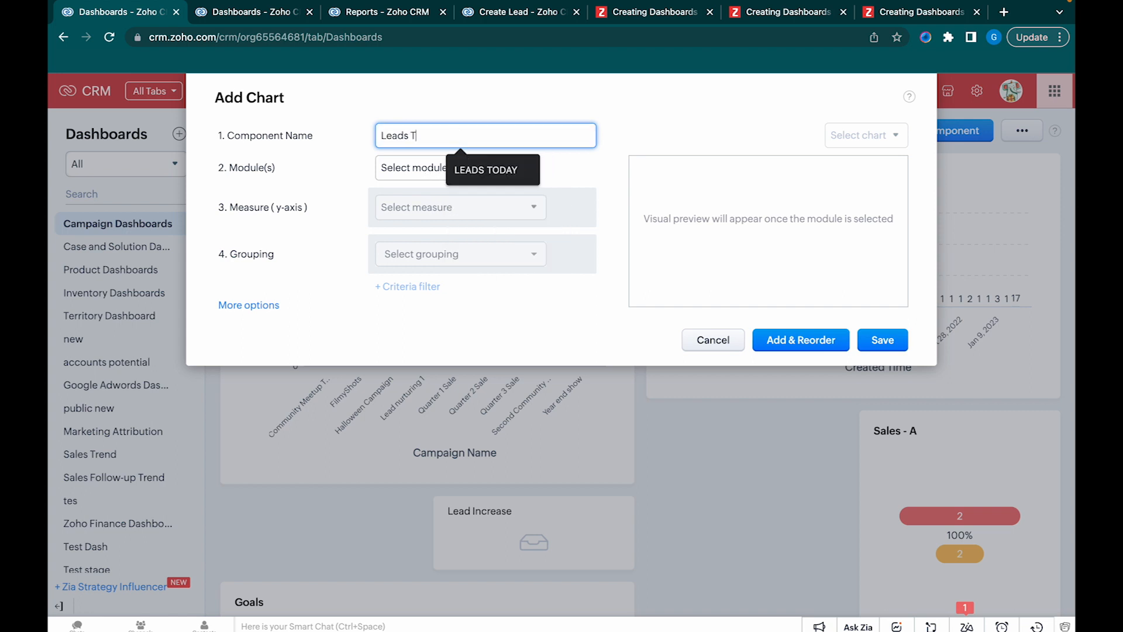
{"action": "type", "text": "able"}
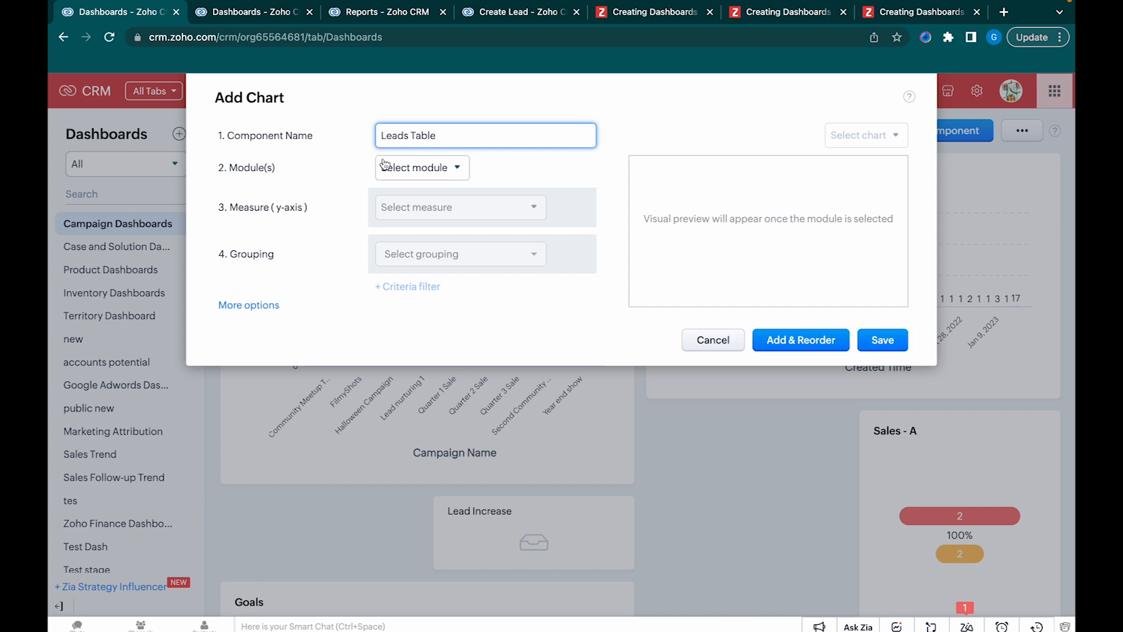
{"action": "left_click", "coordinate": [402, 170]}
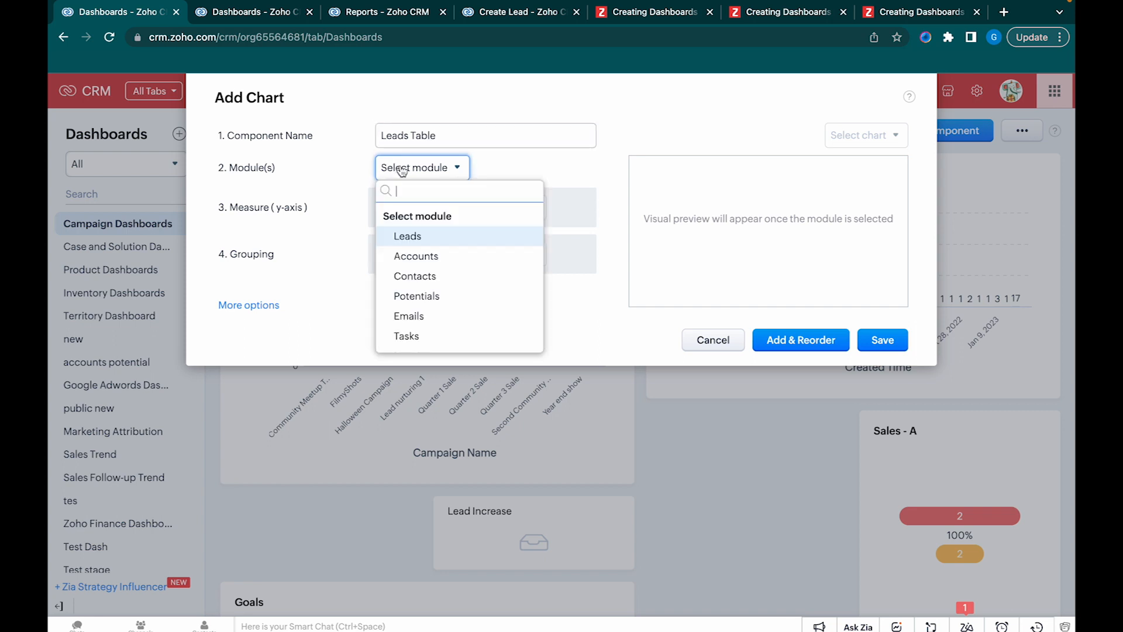
{"action": "left_click", "coordinate": [424, 236]}
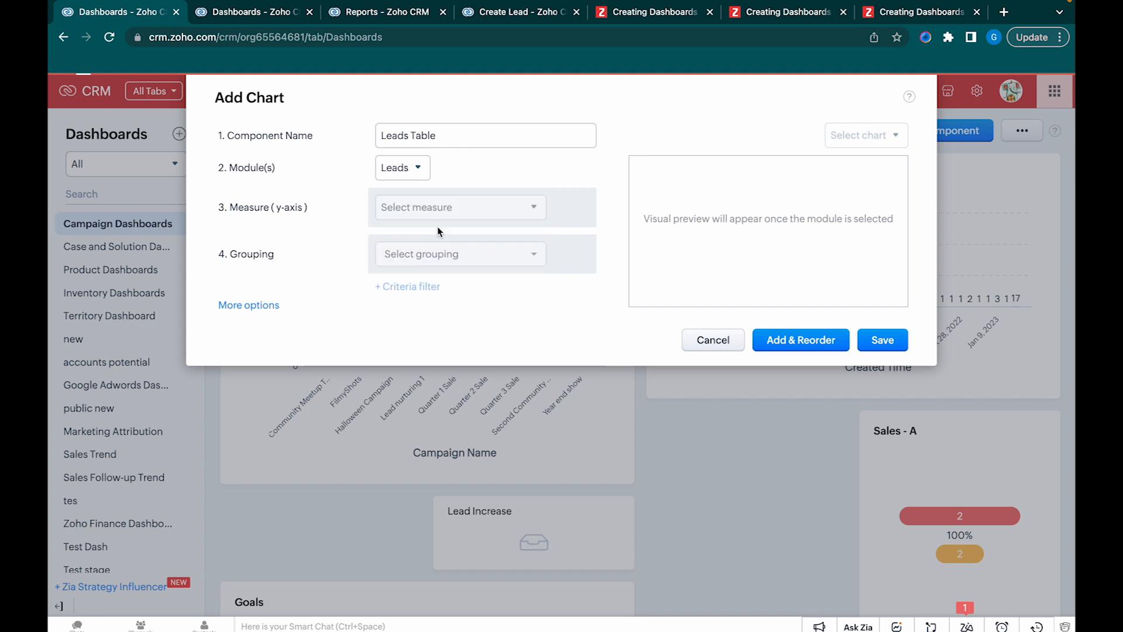
Make the component a table chart measuring Count of Leads, grouped by Created Time by Month, and save it.
{"action": "left_click", "coordinate": [816, 138]}
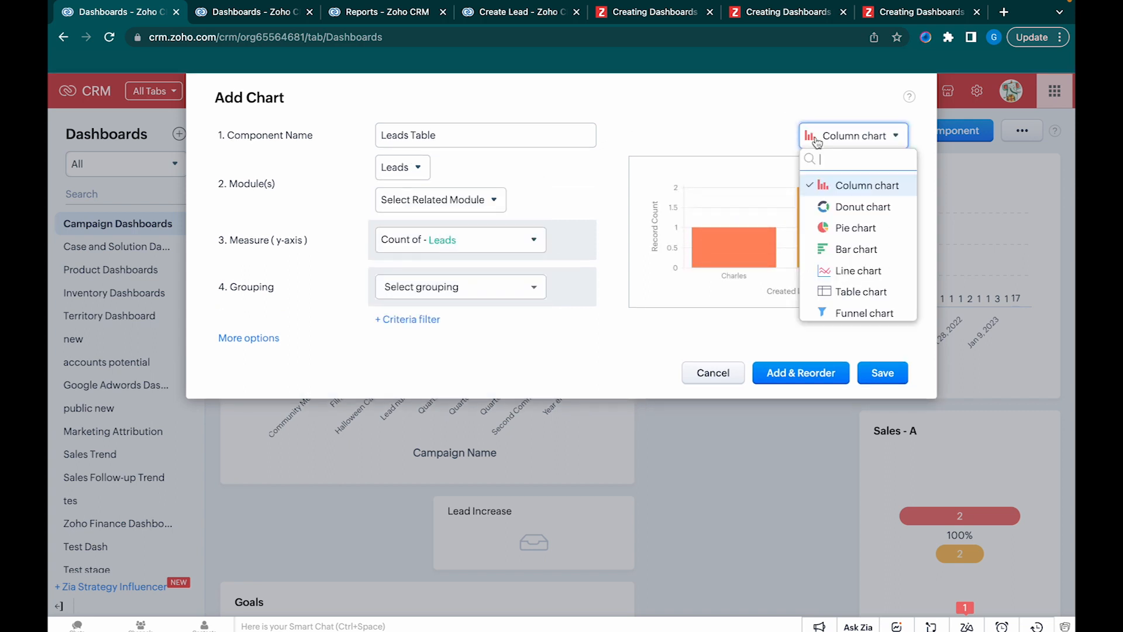
{"action": "left_click", "coordinate": [856, 292]}
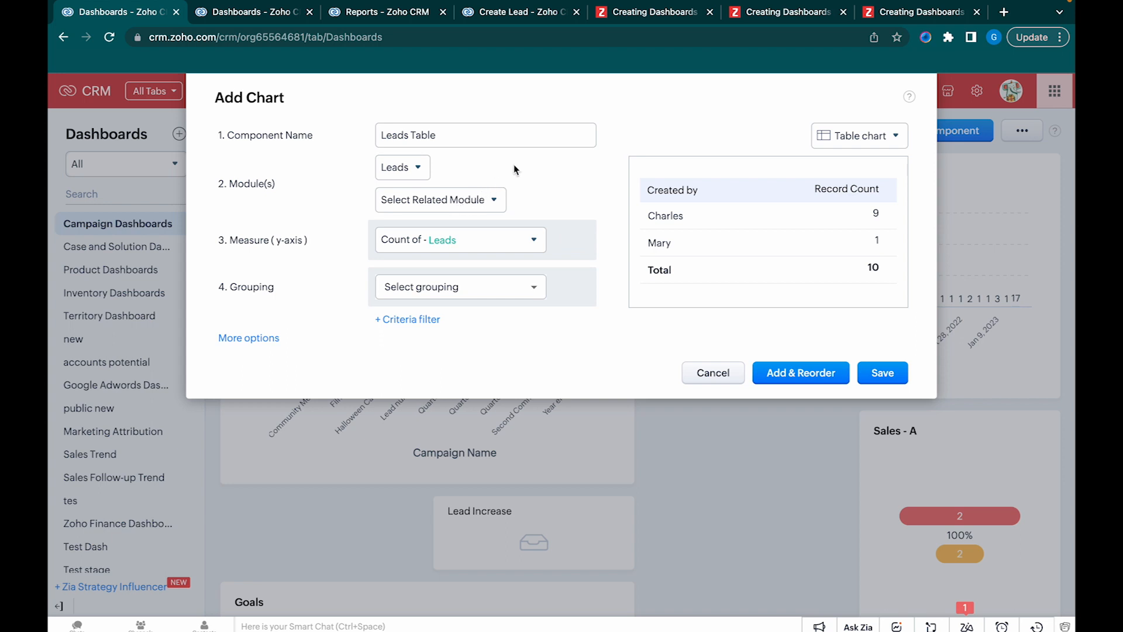
{"action": "left_click", "coordinate": [471, 247]}
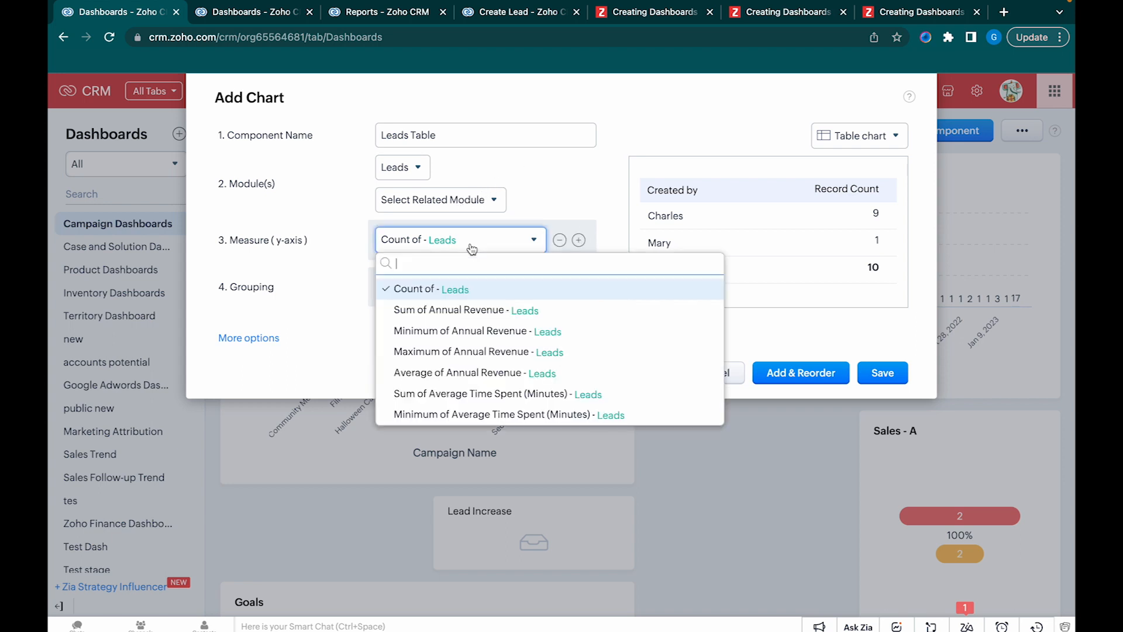
{"action": "left_click", "coordinate": [450, 295]}
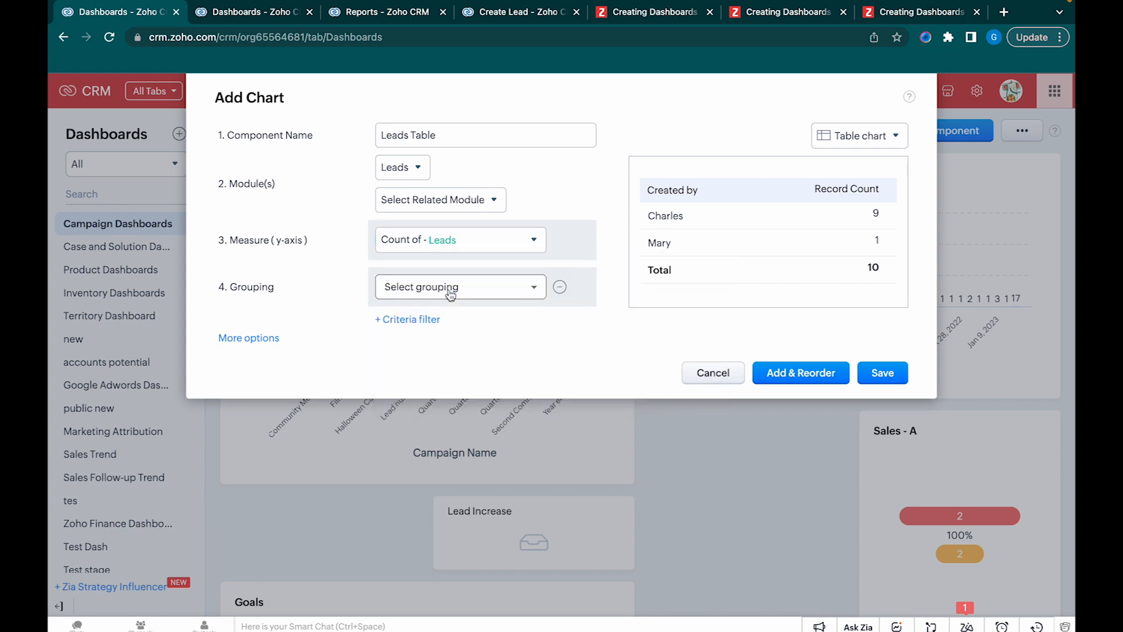
{"action": "left_click", "coordinate": [451, 293]}
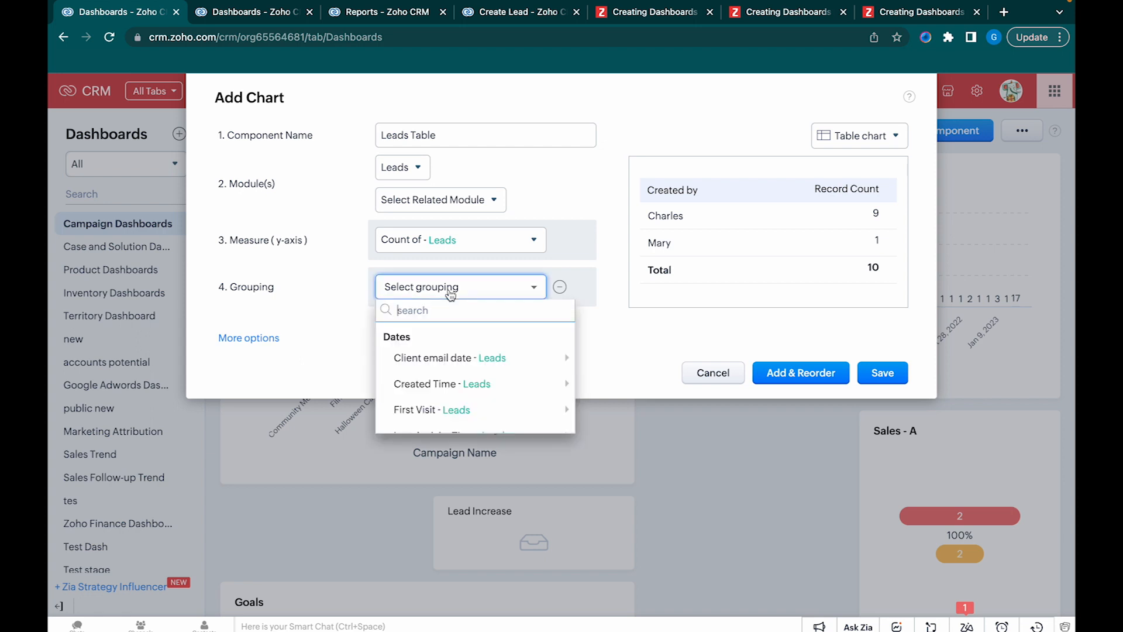
{"action": "mouse_move", "coordinate": [485, 385]}
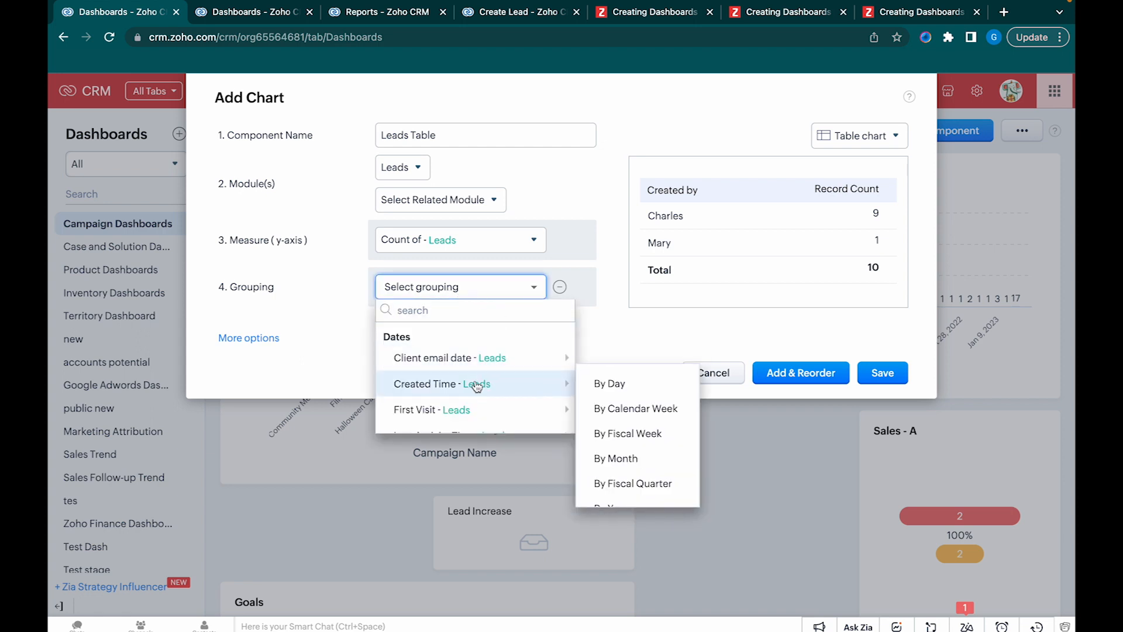
{"action": "left_click", "coordinate": [648, 461]}
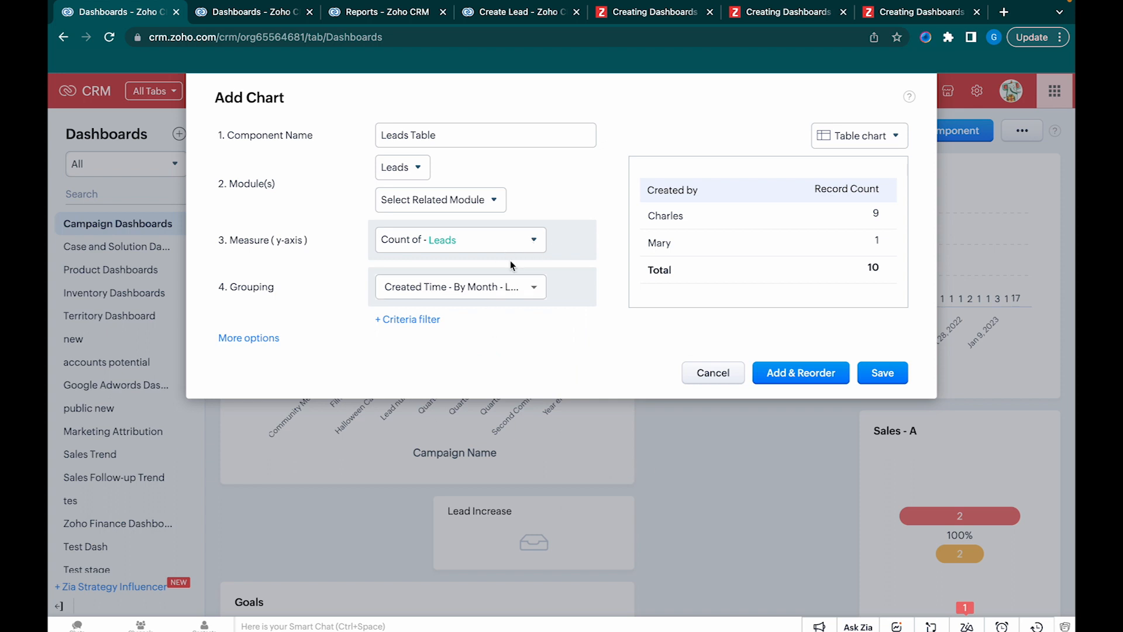
{"action": "left_click", "coordinate": [876, 381]}
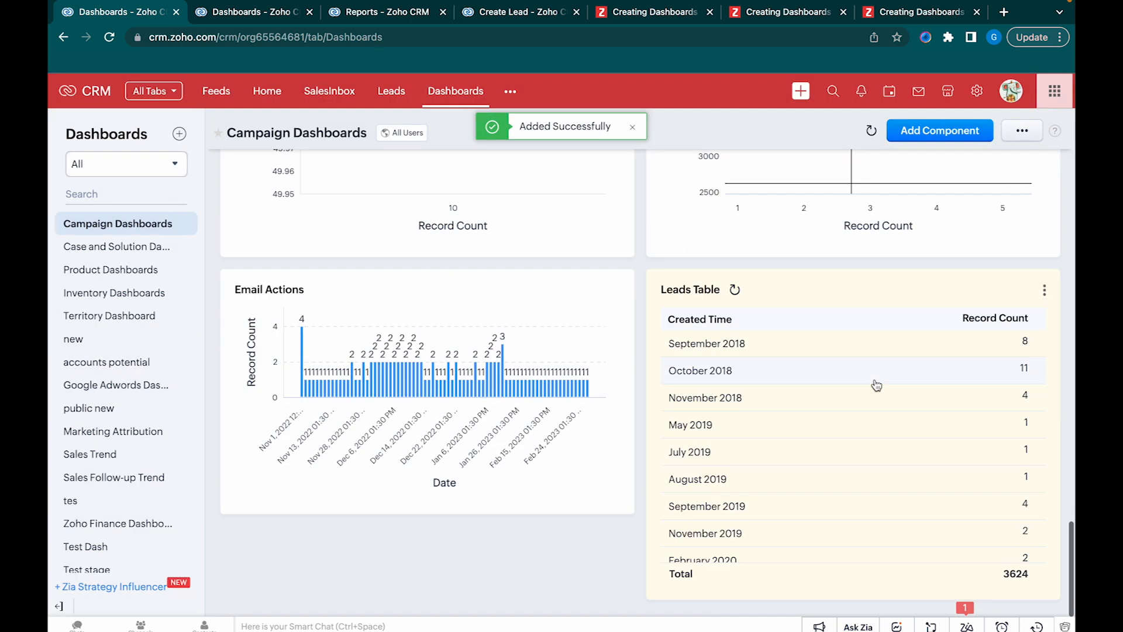
{"action": "scroll", "coordinate": [876, 385], "scroll_direction": "down", "scroll_amount": 3}
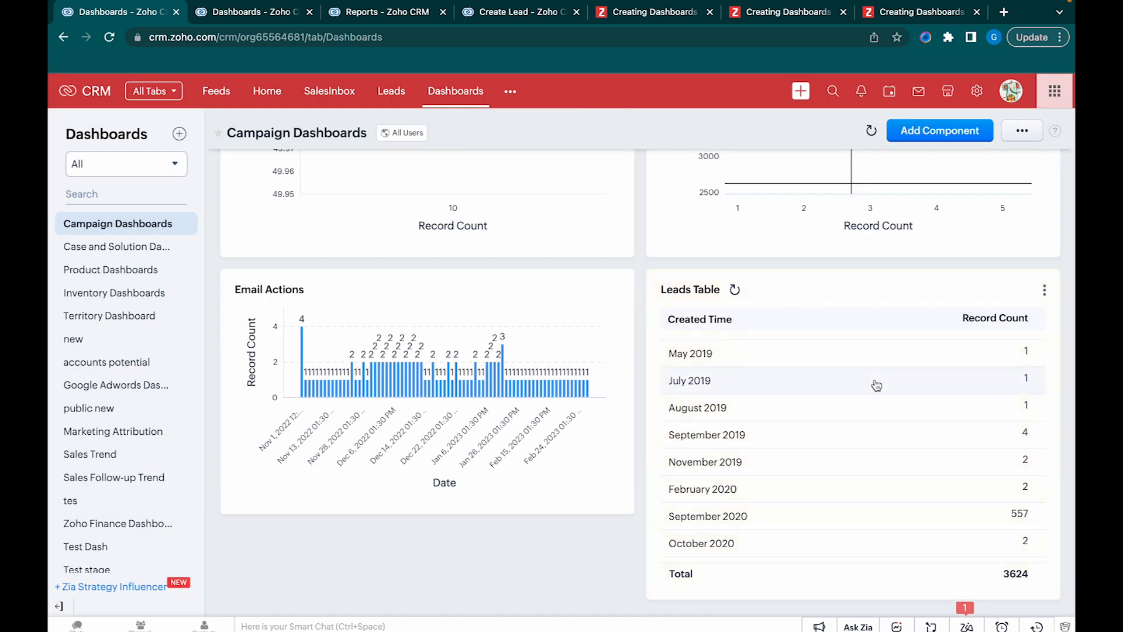
{"action": "scroll", "coordinate": [877, 385], "scroll_direction": "up", "scroll_amount": 3}
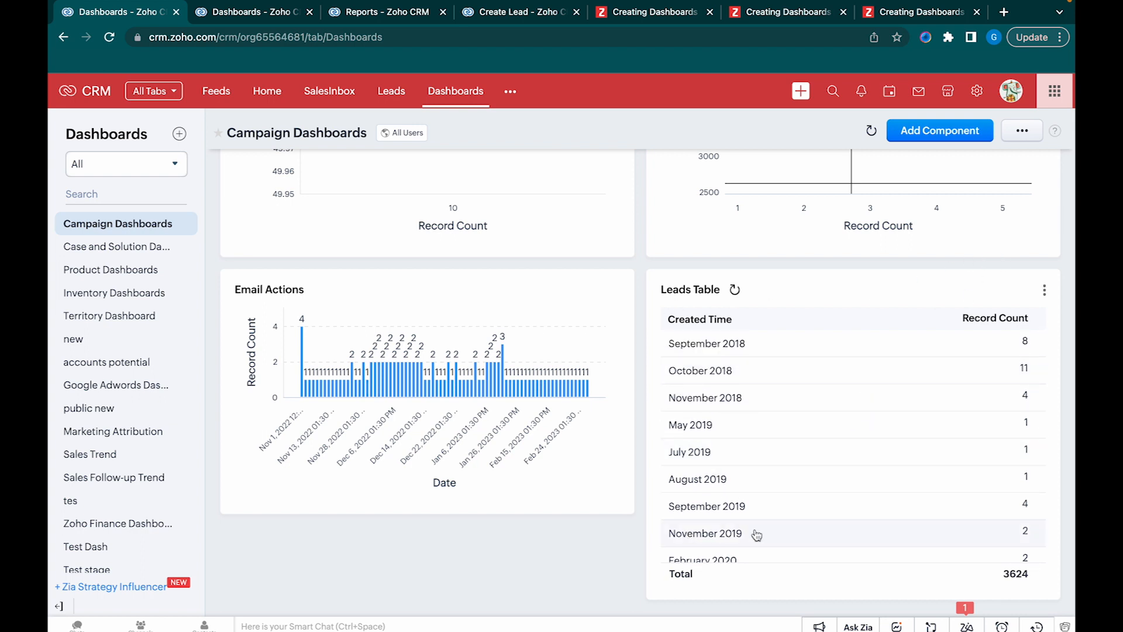
{"action": "scroll", "coordinate": [983, 529], "scroll_direction": "down", "scroll_amount": 5}
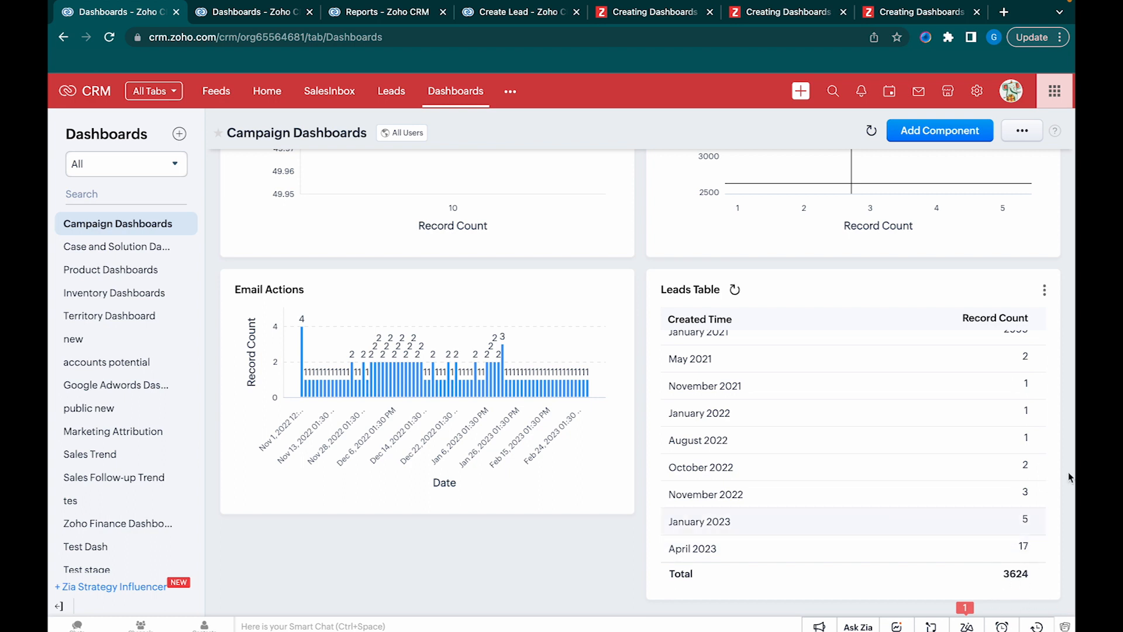
{"action": "scroll", "coordinate": [652, 582], "scroll_direction": "up", "scroll_amount": 10}
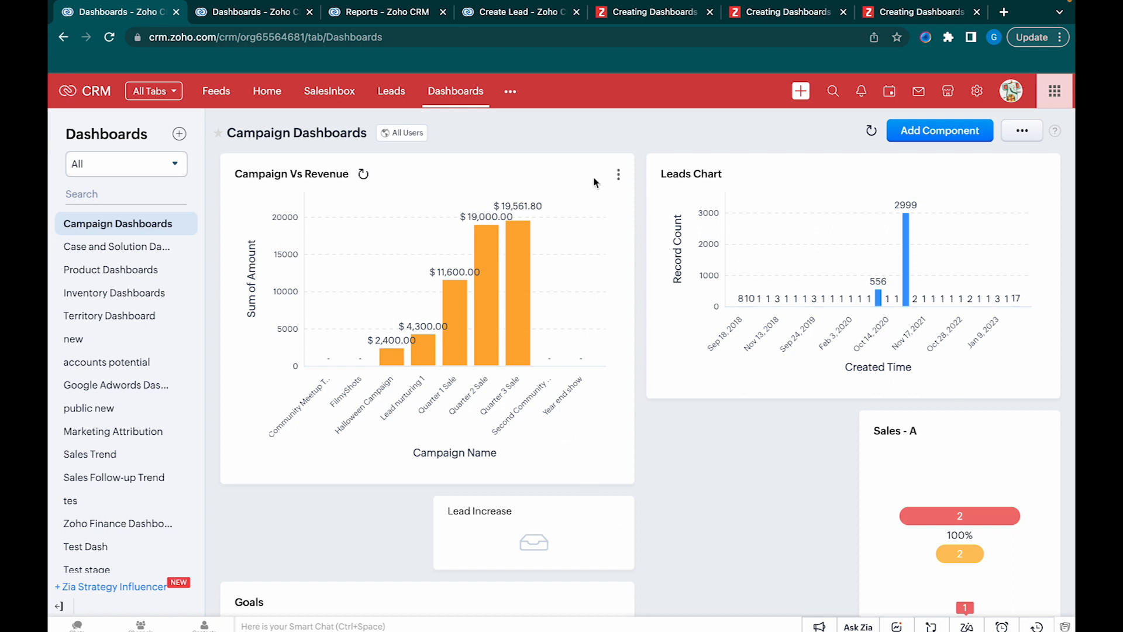
Start a new quick chart component named "Campaigns Track" based on the Campaigns module.
{"action": "left_click", "coordinate": [932, 134]}
{"action": "left_click", "coordinate": [509, 144]}
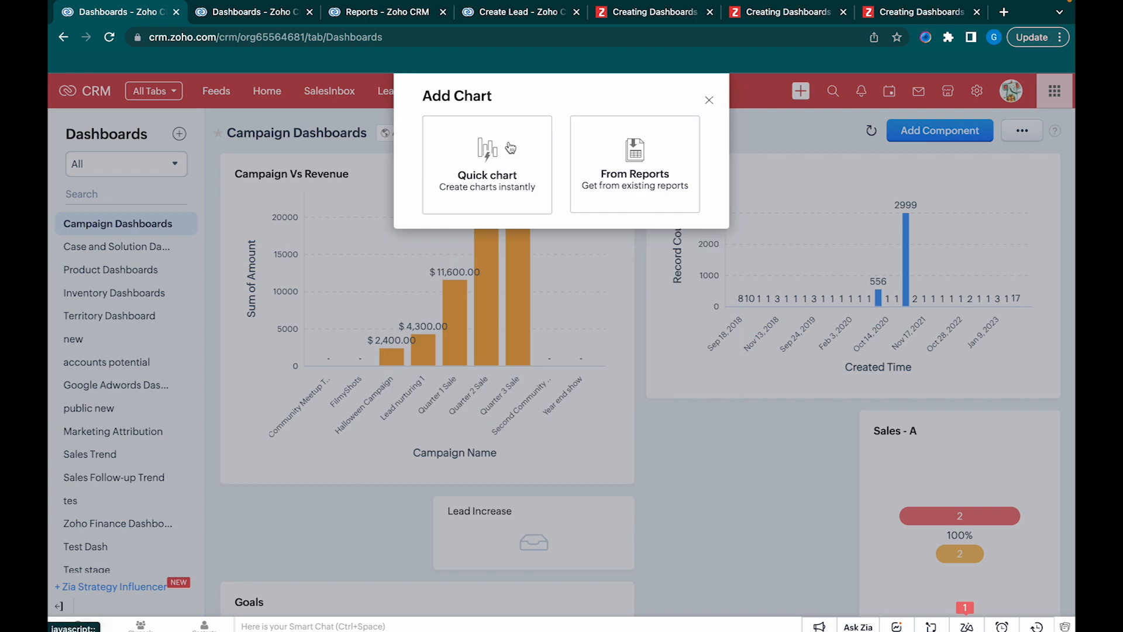
{"action": "left_click", "coordinate": [495, 159]}
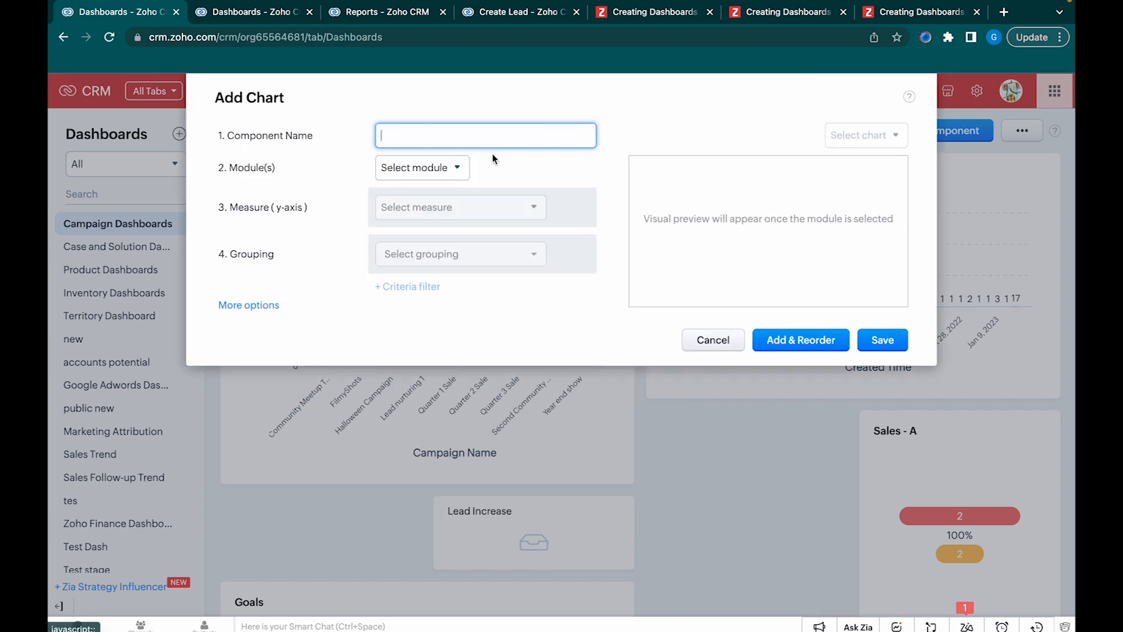
{"action": "type", "text": "C"}
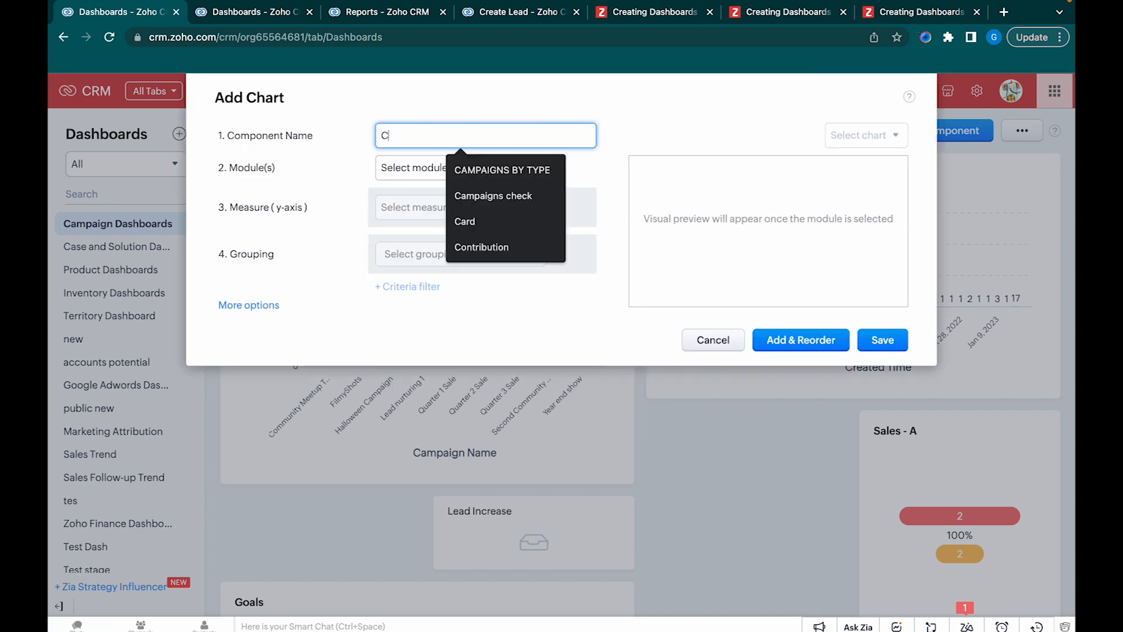
{"action": "type", "text": "ampaigns "}
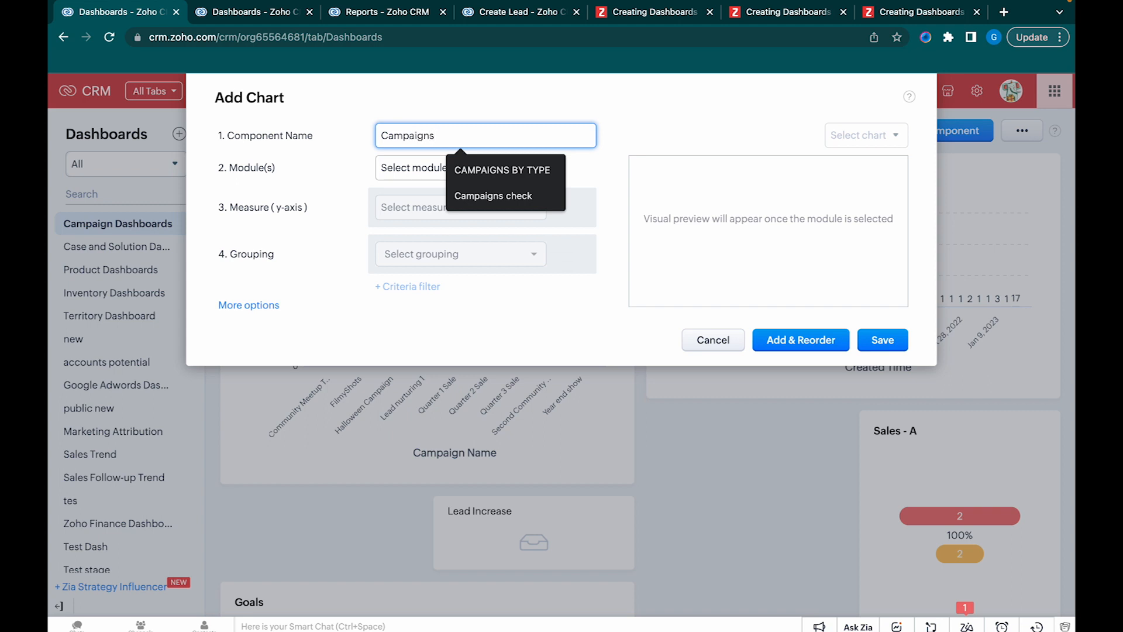
{"action": "type", "text": "Track"}
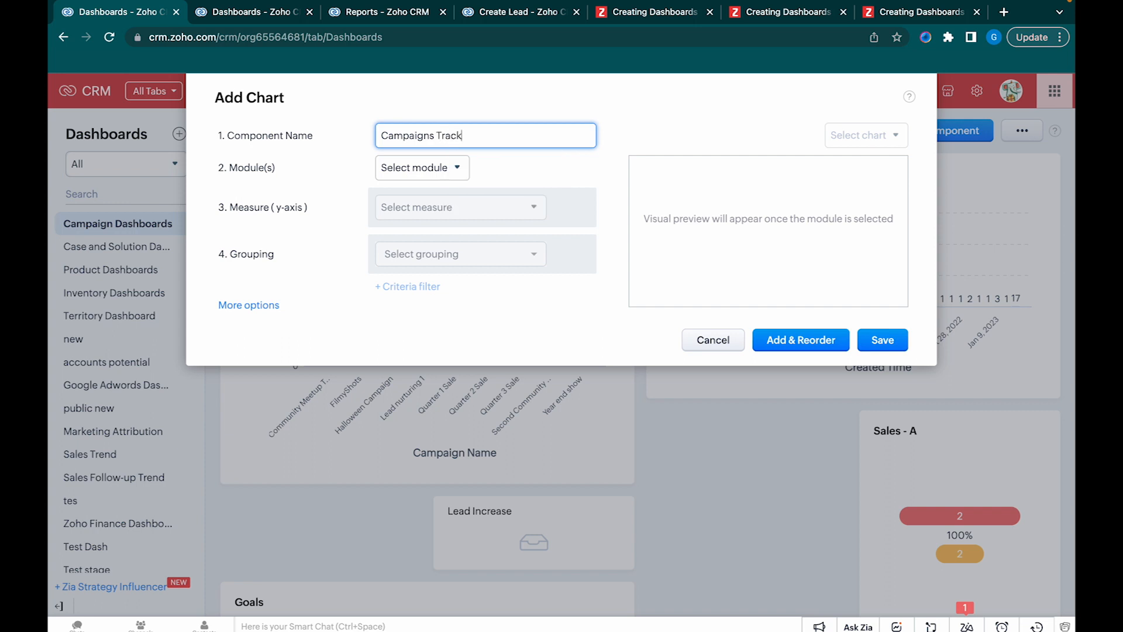
{"action": "left_click", "coordinate": [451, 168]}
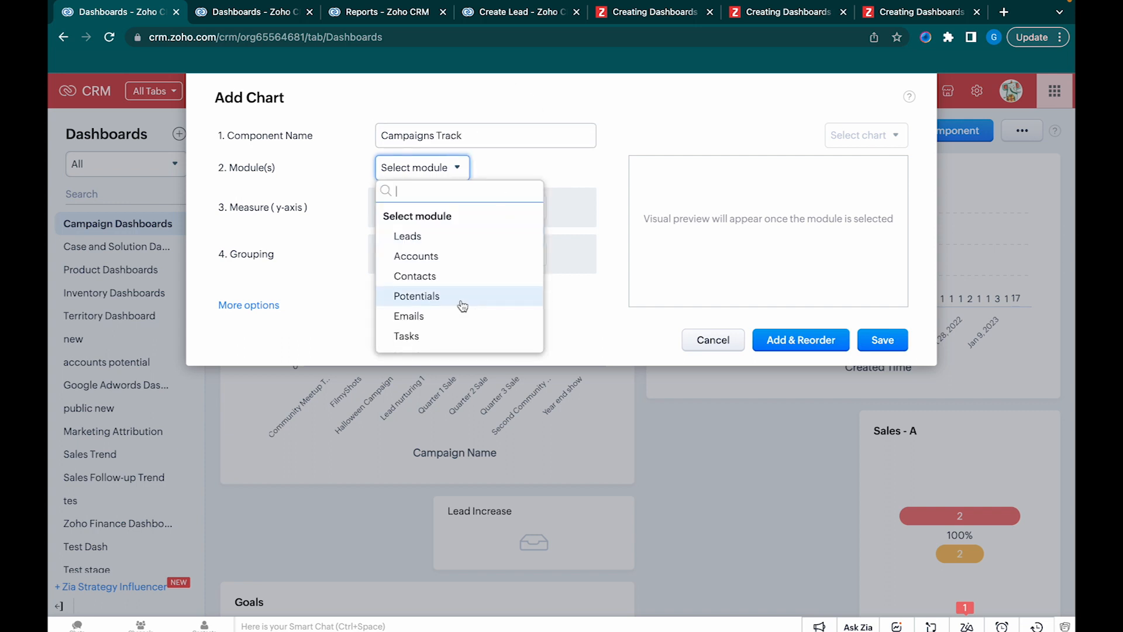
{"action": "scroll", "coordinate": [439, 310], "scroll_direction": "down", "scroll_amount": 2}
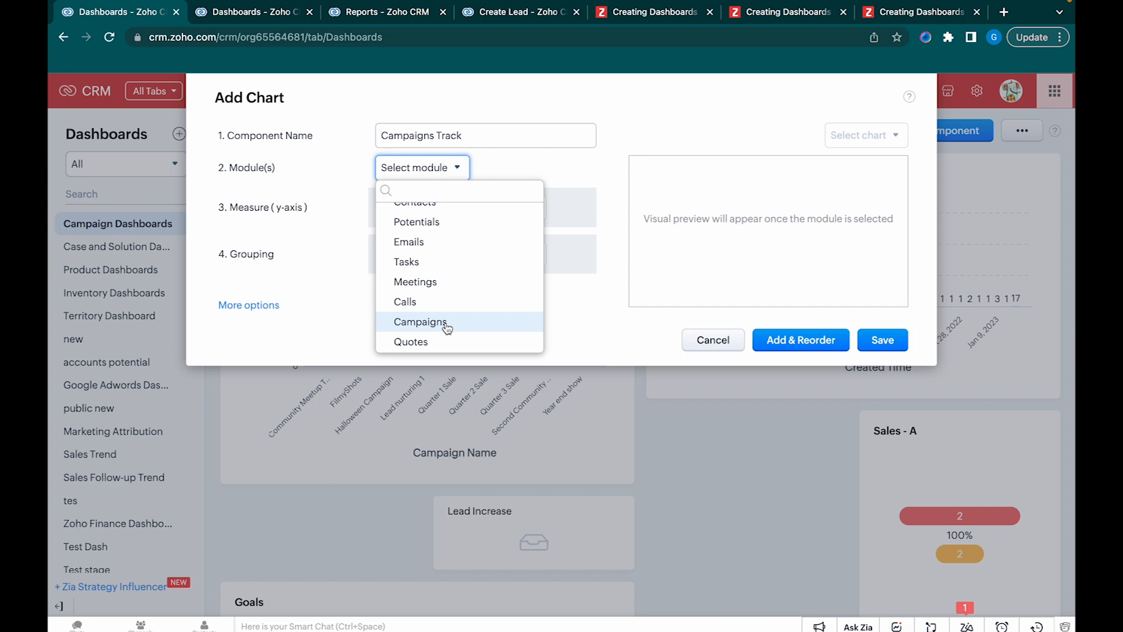
{"action": "left_click", "coordinate": [446, 322]}
Make the component a column chart measuring Count of Campaigns, grouped by Campaign Name, and save it.
{"action": "left_click", "coordinate": [841, 135]}
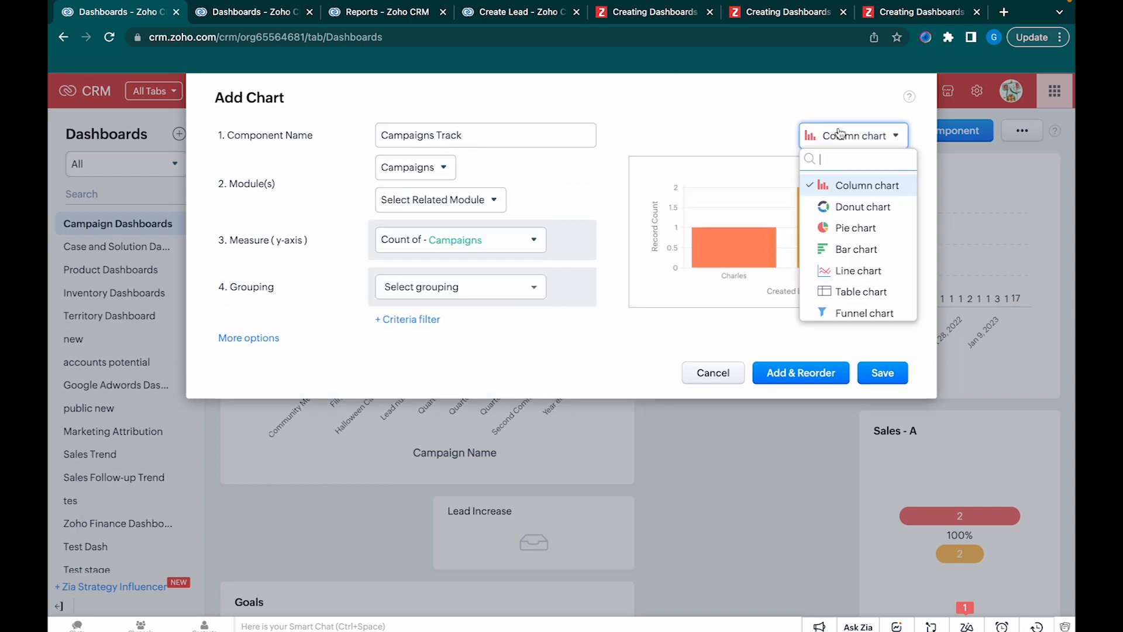
{"action": "left_click", "coordinate": [869, 187]}
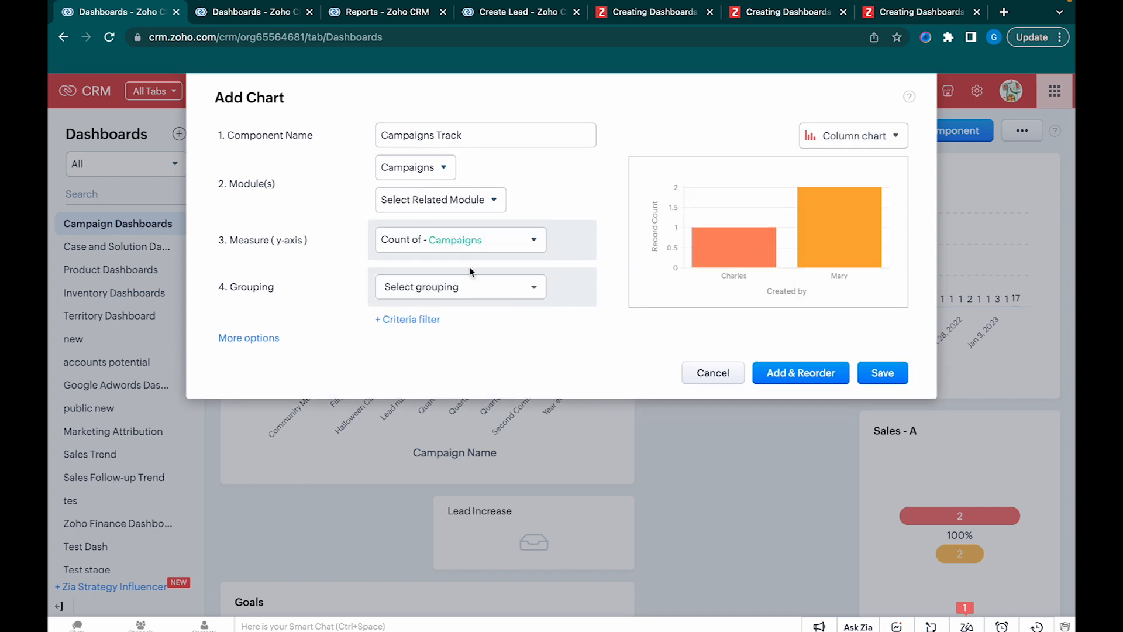
{"action": "left_click", "coordinate": [468, 252]}
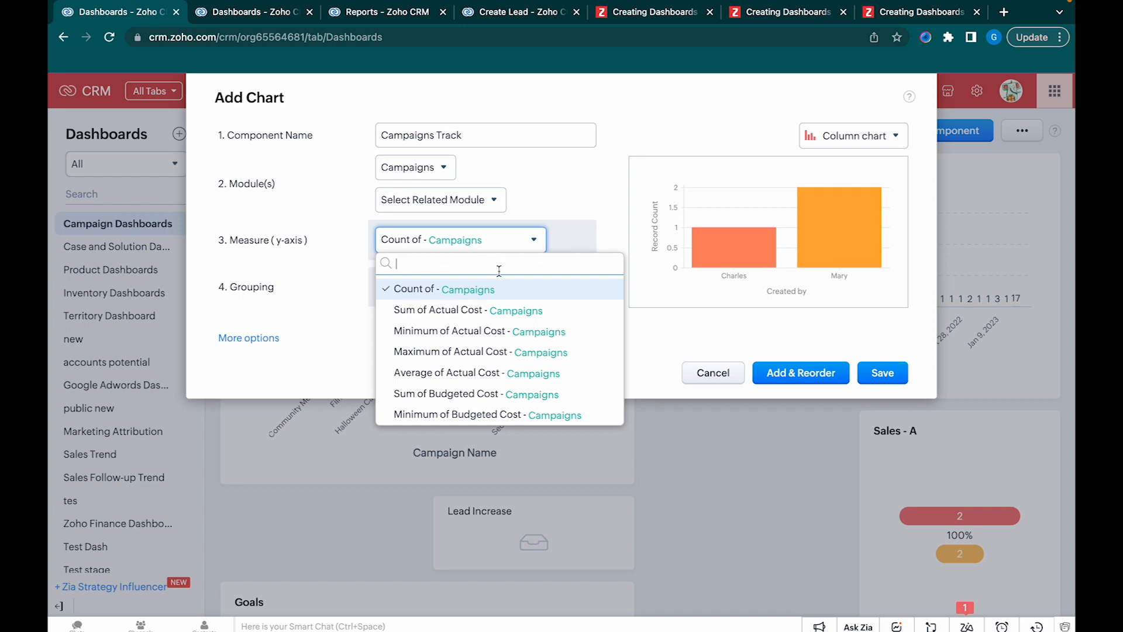
{"action": "left_click", "coordinate": [488, 290]}
{"action": "left_click", "coordinate": [484, 287]}
{"action": "scroll", "coordinate": [517, 402], "scroll_direction": "down", "scroll_amount": 2}
{"action": "scroll", "coordinate": [517, 402], "scroll_direction": "down", "scroll_amount": 4}
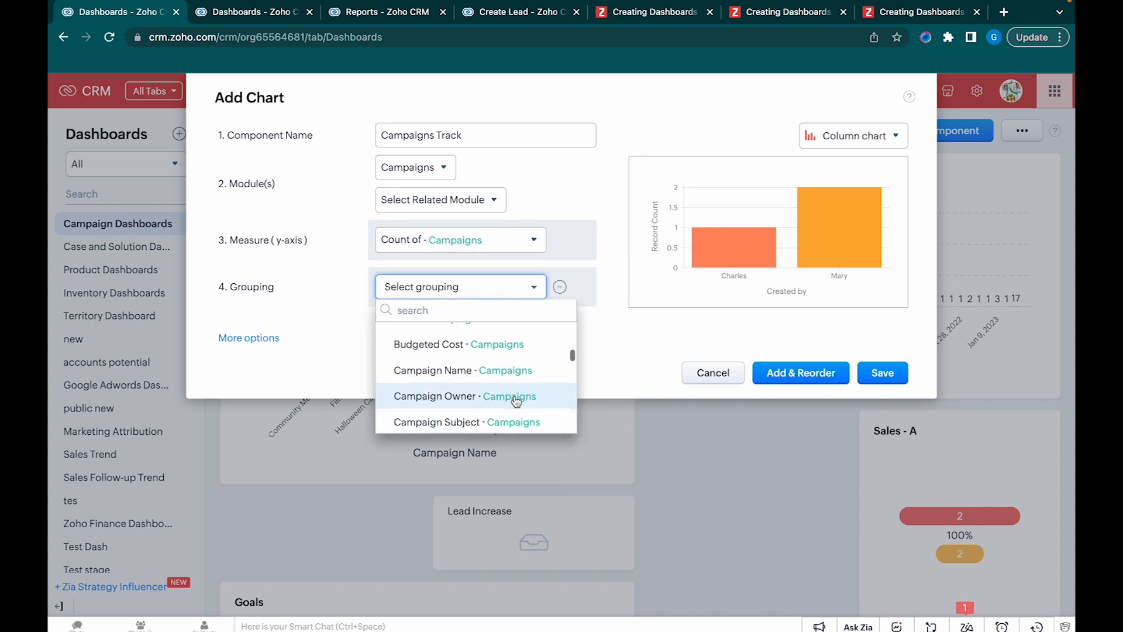
{"action": "left_click", "coordinate": [483, 379]}
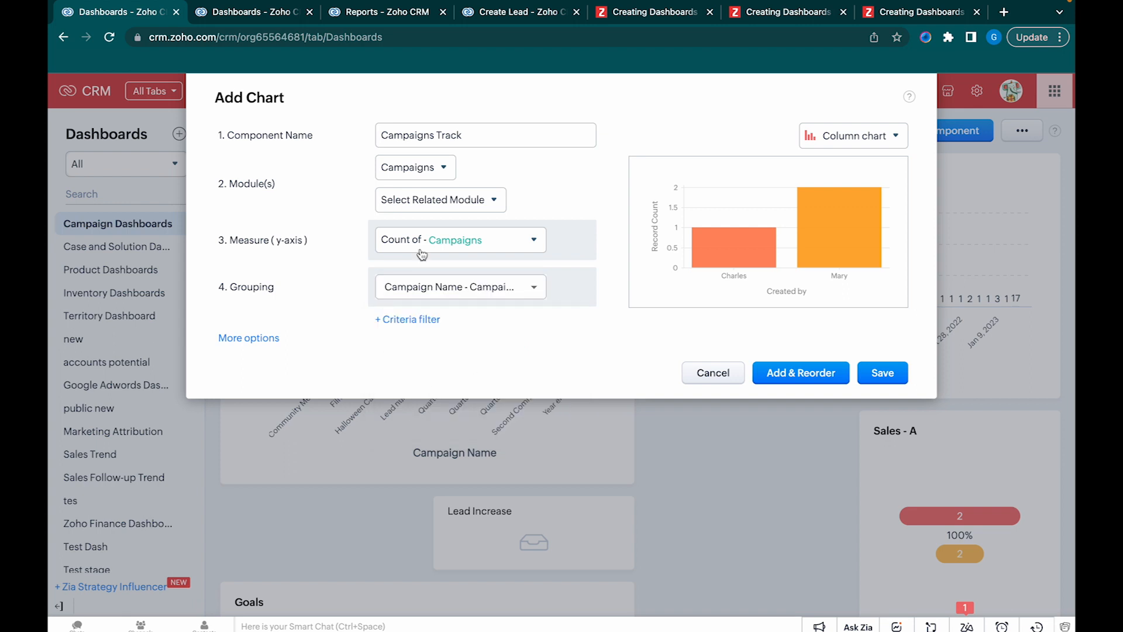
{"action": "left_click", "coordinate": [883, 374]}
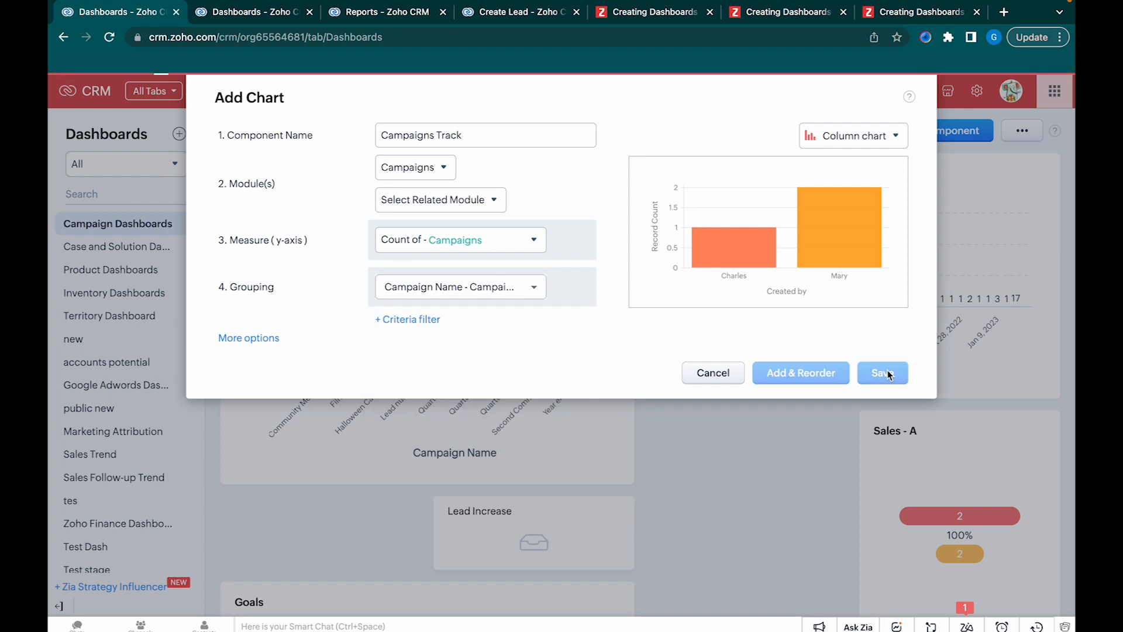